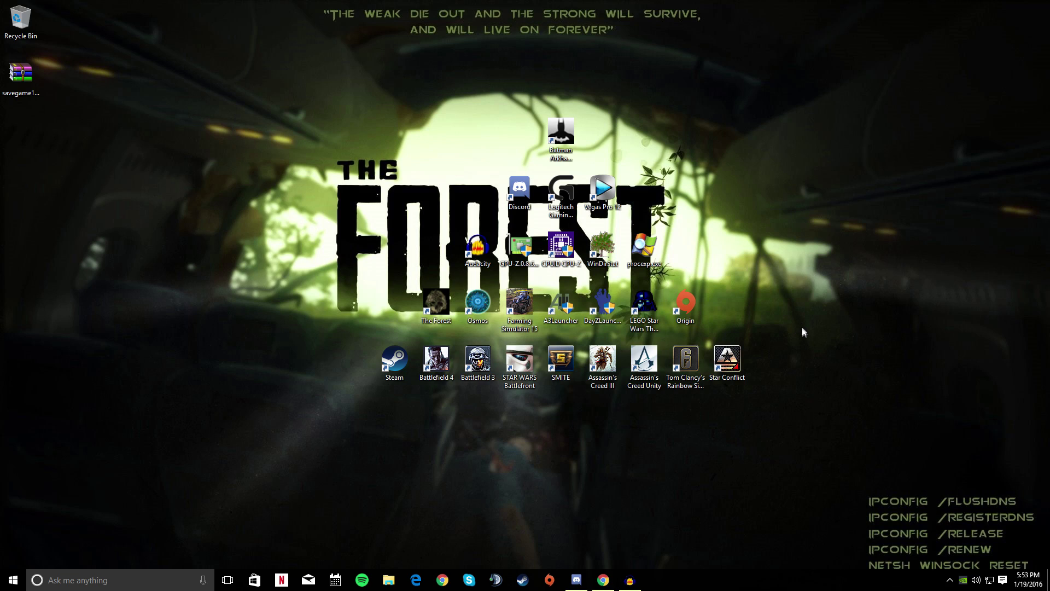
Launch Command Prompt (Admin) from the Start menu, approve UAC, and move it to the upper left.
{"action": "right_click", "coordinate": [12, 580]}
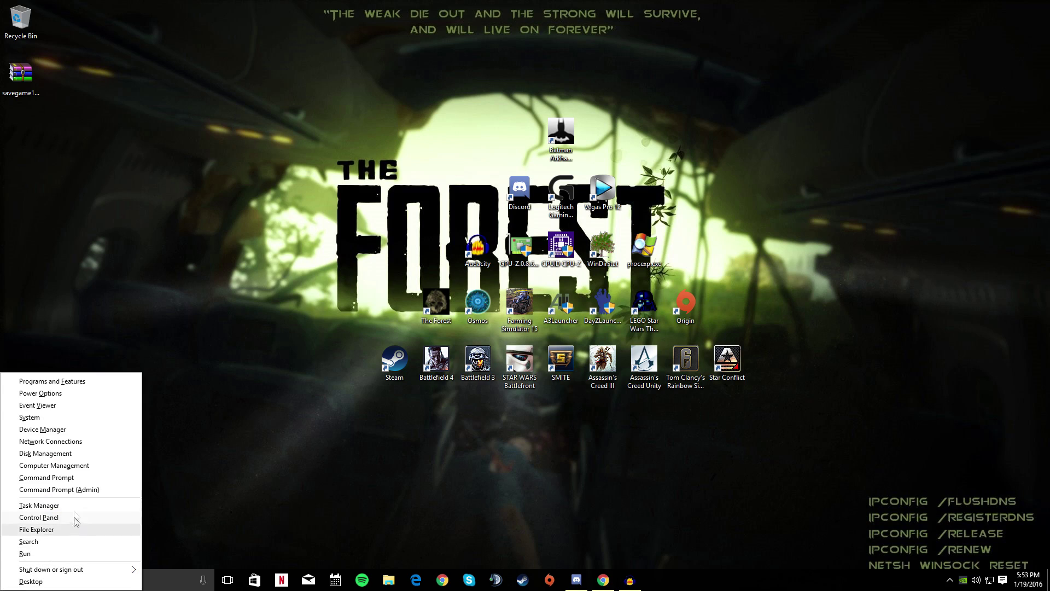
{"action": "left_click", "coordinate": [81, 489]}
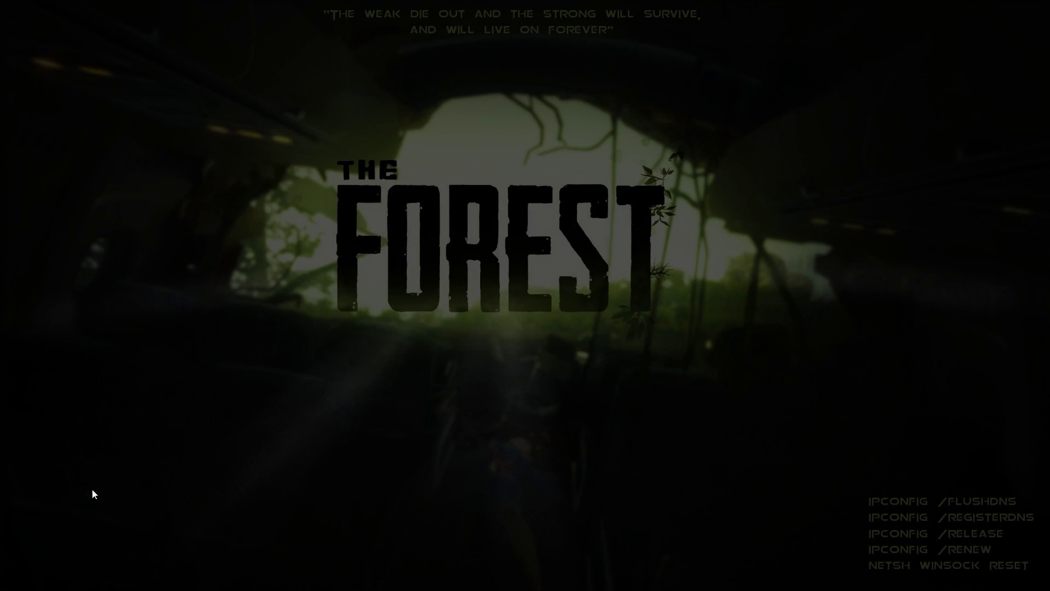
{"action": "left_click", "coordinate": [556, 305]}
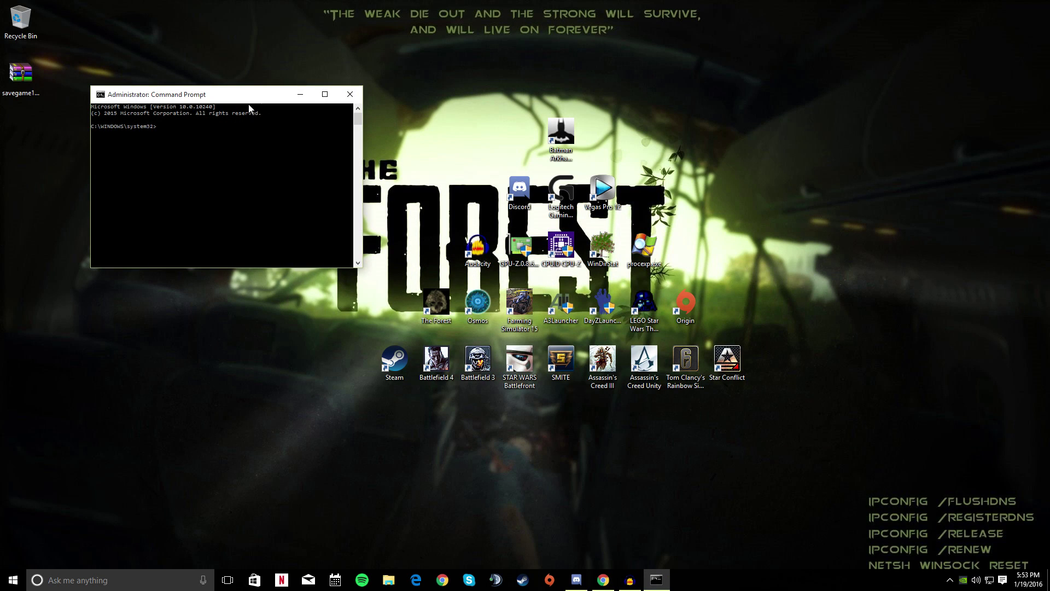
{"action": "left_click_drag", "start_coordinate": [237, 100], "coordinate": [370, 88]}
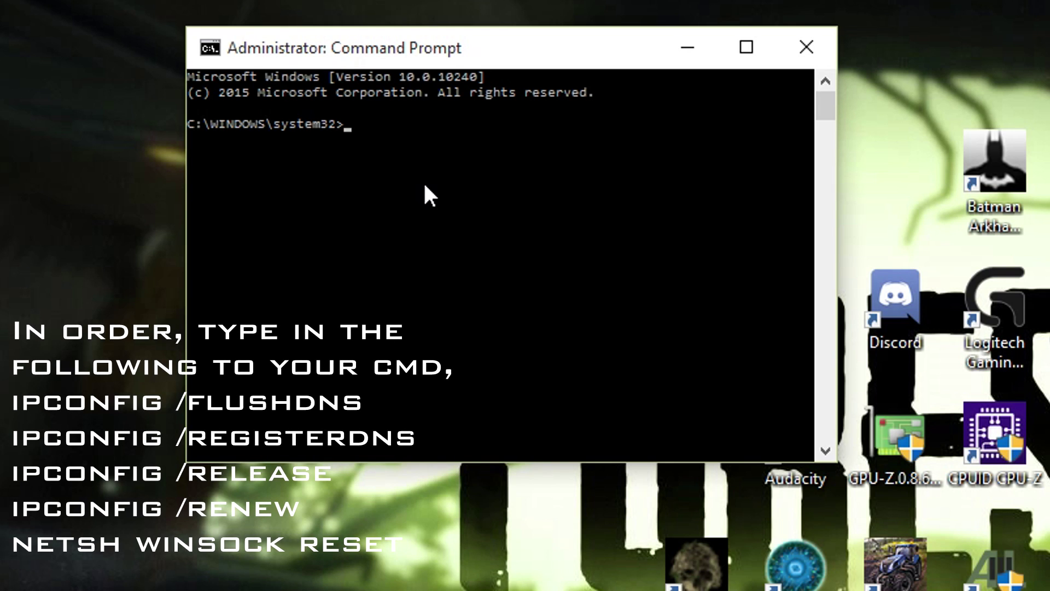
{"action": "type", "text": "ipconfig "}
{"action": "type", "text": "/flushdns"}
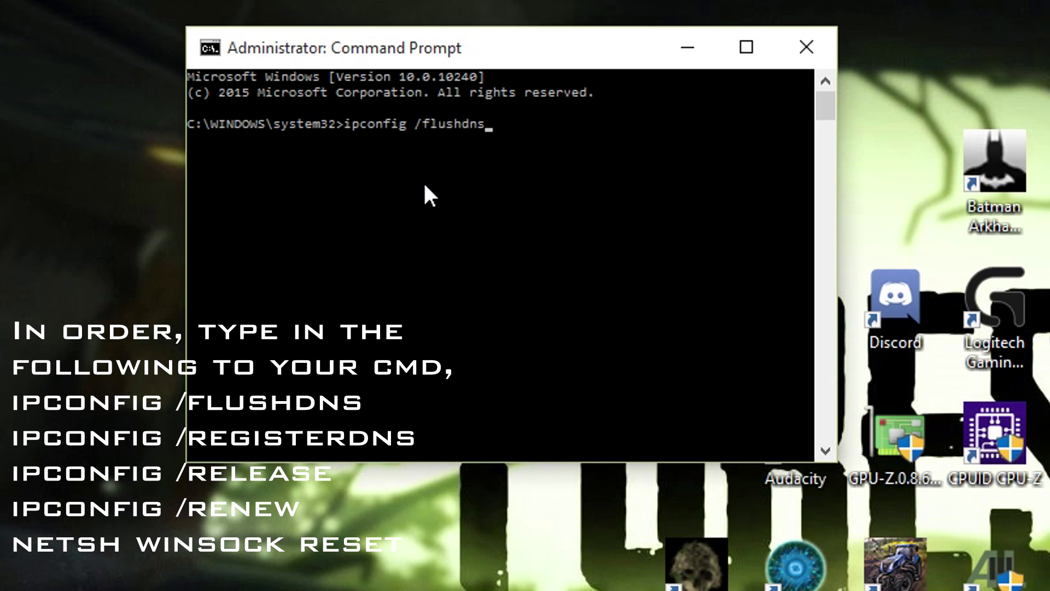
Run ipconfig /flushdns and ipconfig /registerdns.
{"action": "key", "text": "Return"}
{"action": "type", "text": "ipconf"}
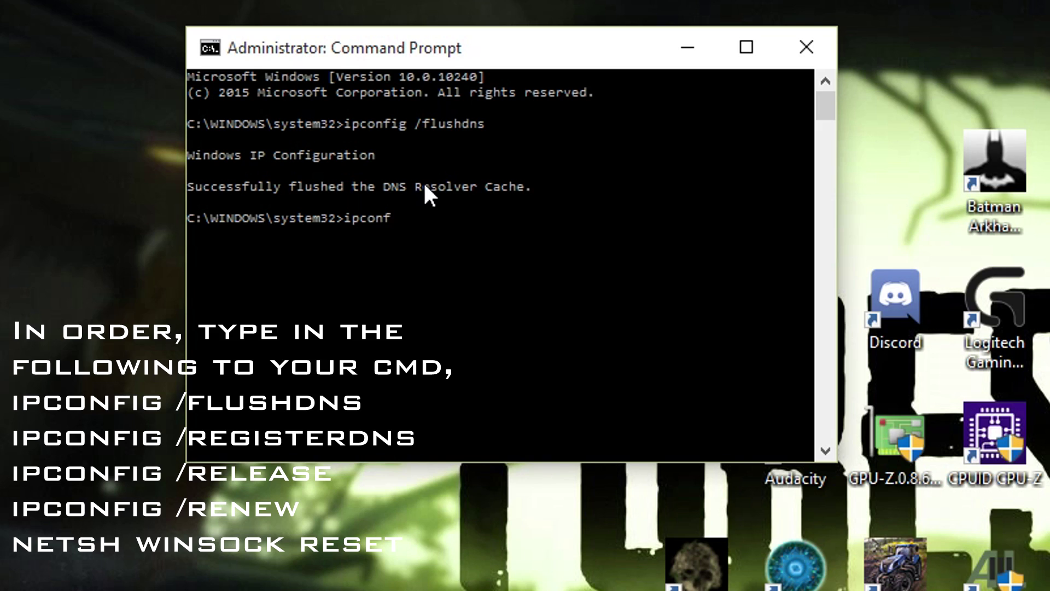
{"action": "type", "text": "ig /regis"}
{"action": "type", "text": "terd"}
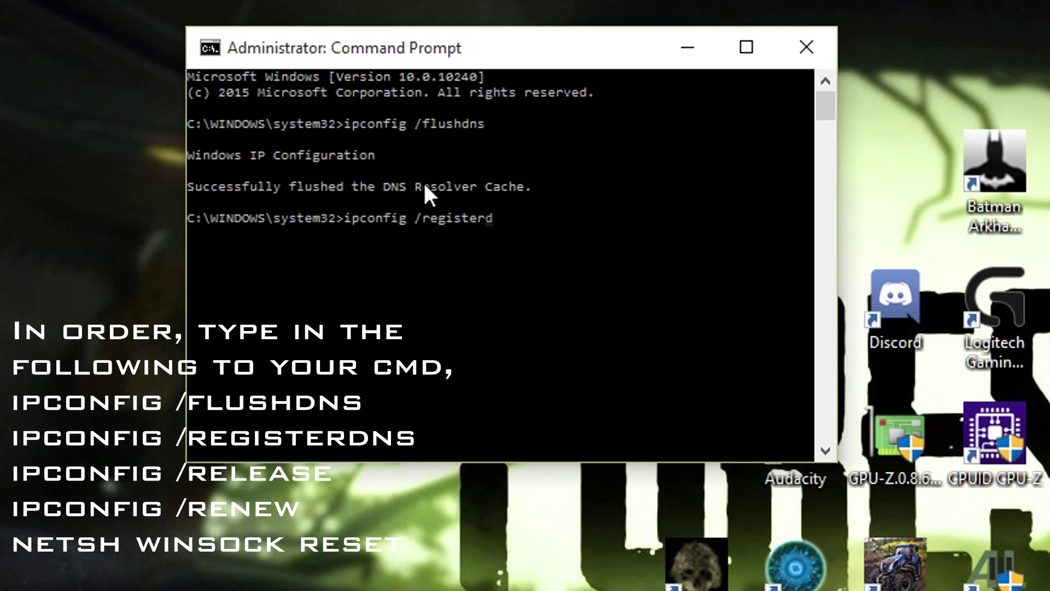
{"action": "type", "text": "ns"}
{"action": "key", "text": "Return"}
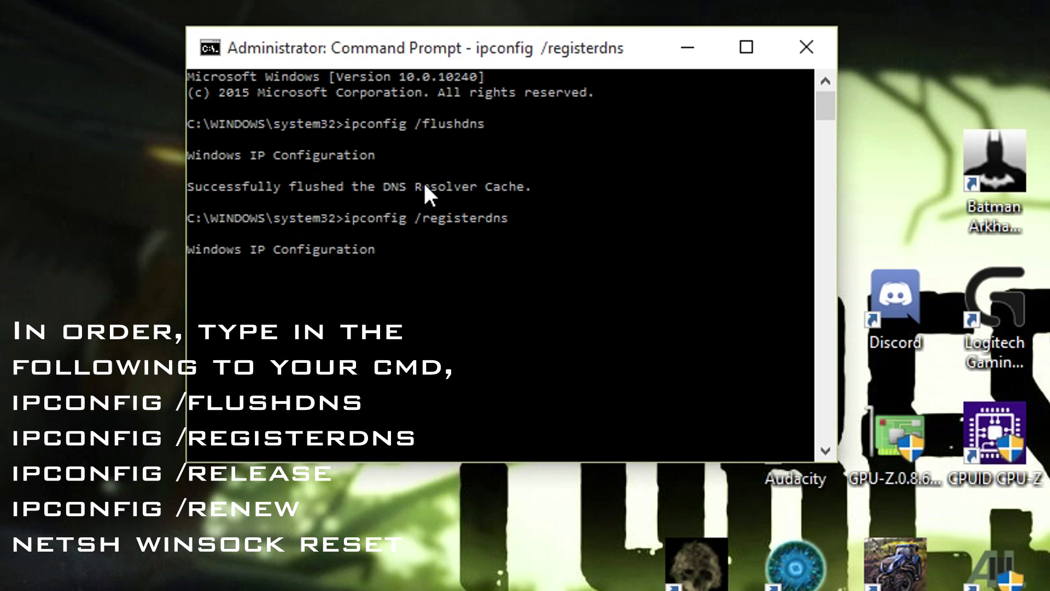
{"action": "type", "text": "ipconfig "}
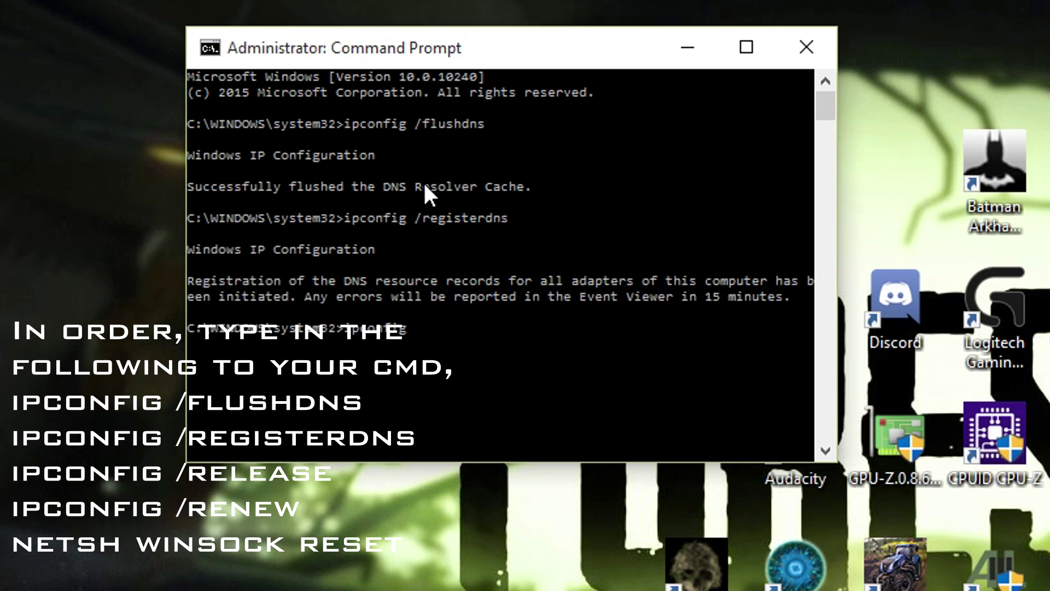
{"action": "type", "text": "/"}
{"action": "type", "text": "release"}
Run ipconfig /release and ipconfig /renew so the adapter gets a 192.168 IPv4 address.
{"action": "key", "text": "Return"}
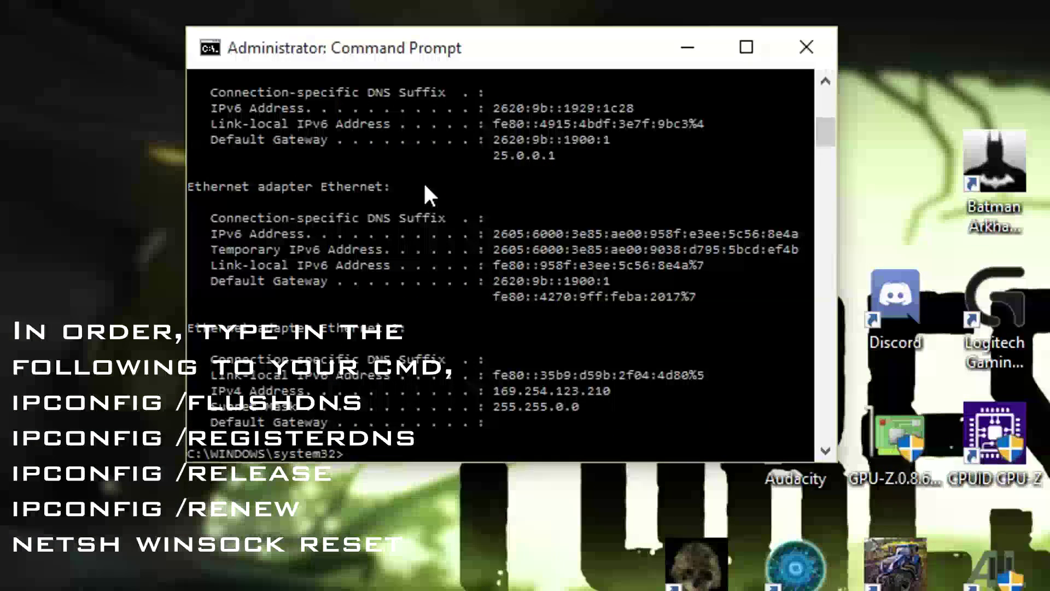
{"action": "type", "text": "ipconf"}
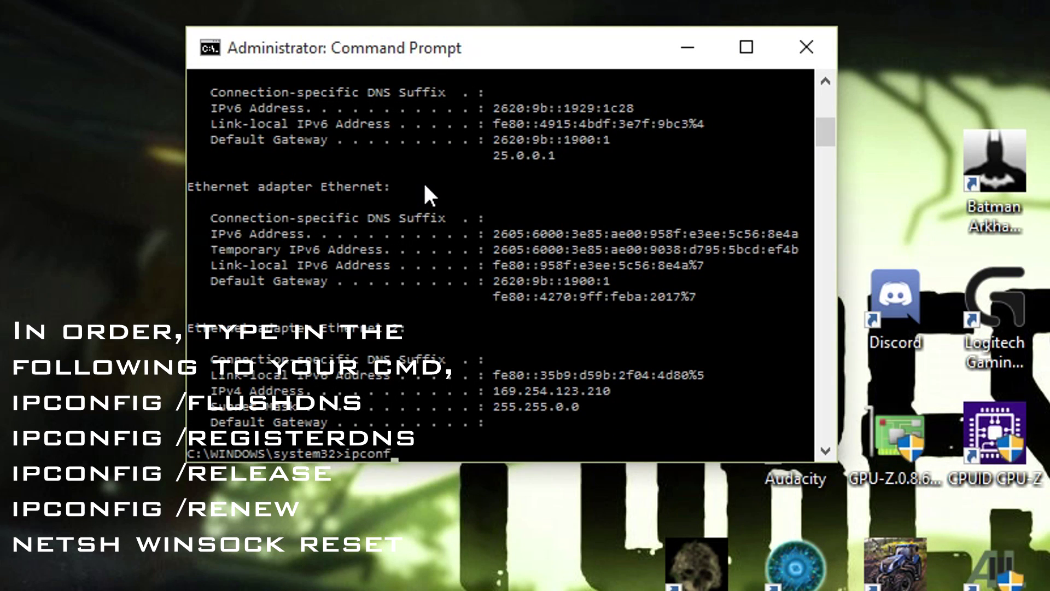
{"action": "type", "text": "ig /renew"}
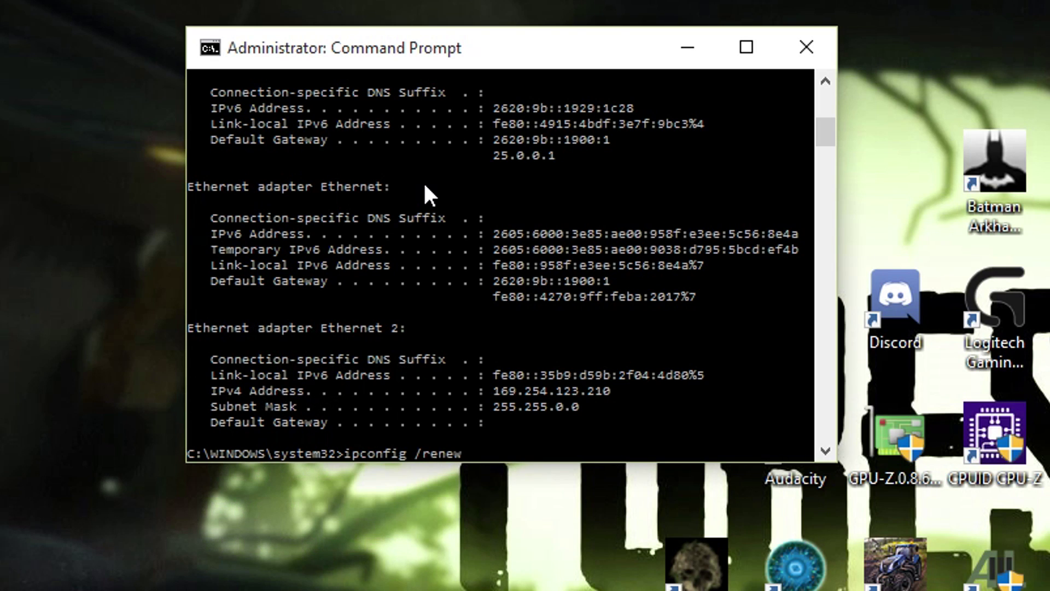
{"action": "type", "text": "net"}
{"action": "key", "text": "Return"}
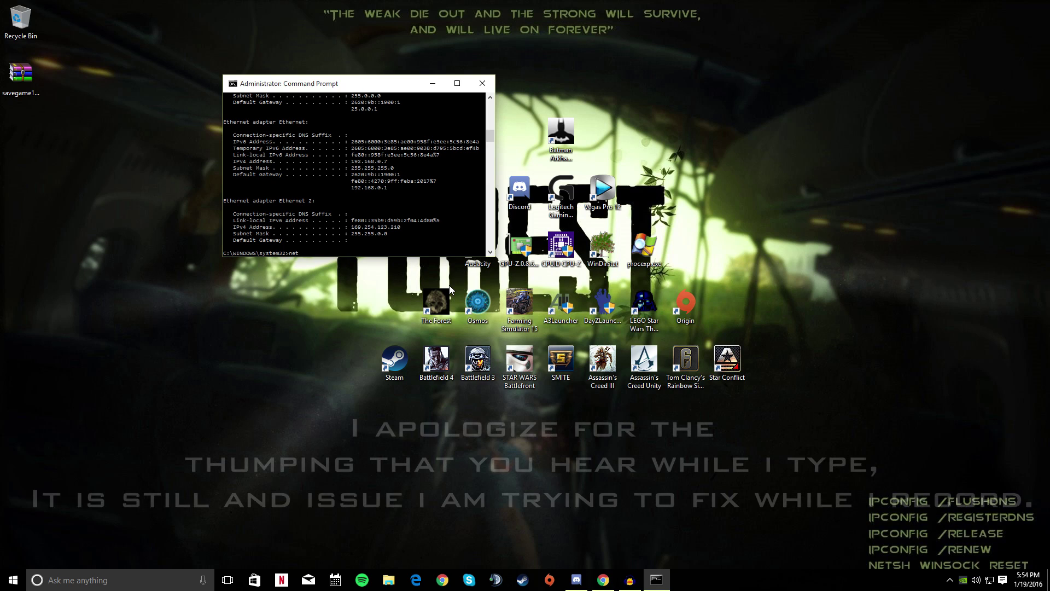
{"action": "type", "text": "sh winsock"}
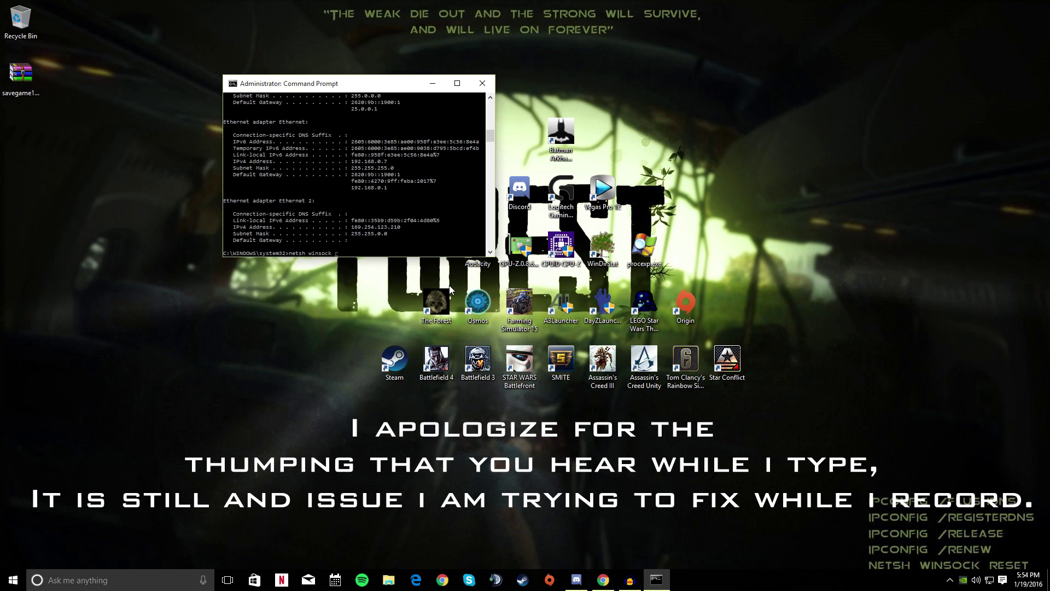
{"action": "type", "text": " reset"}
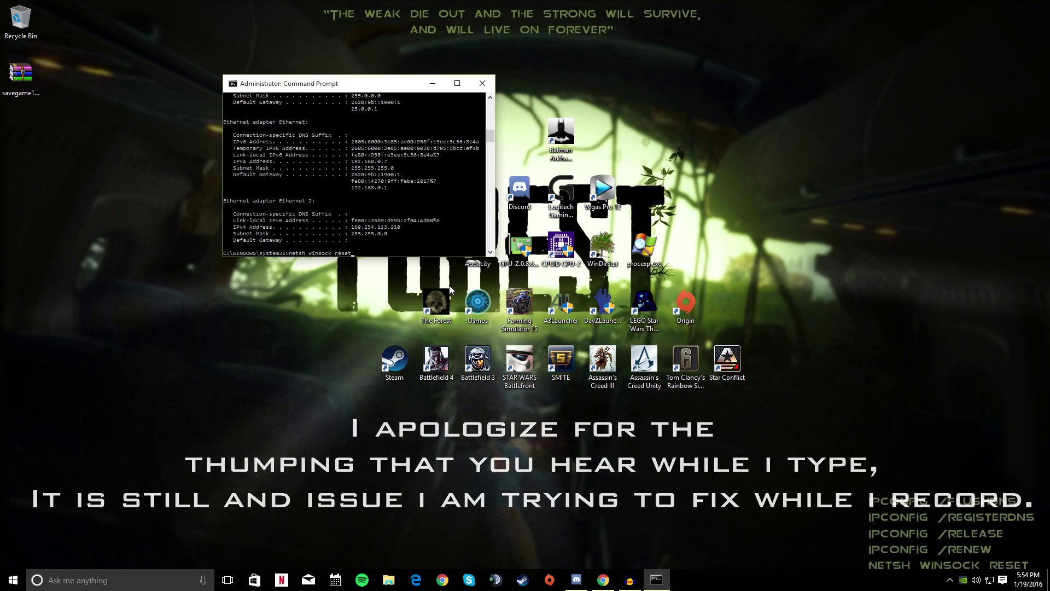
Run netsh winsock reset, which reports success and asks for a restart.
{"action": "key", "text": "Return"}
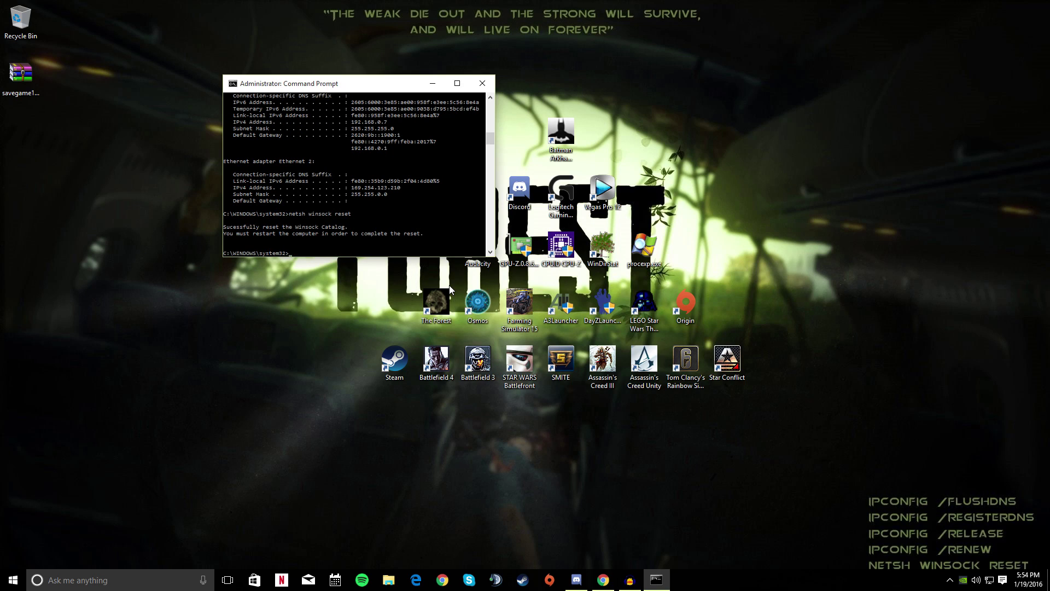